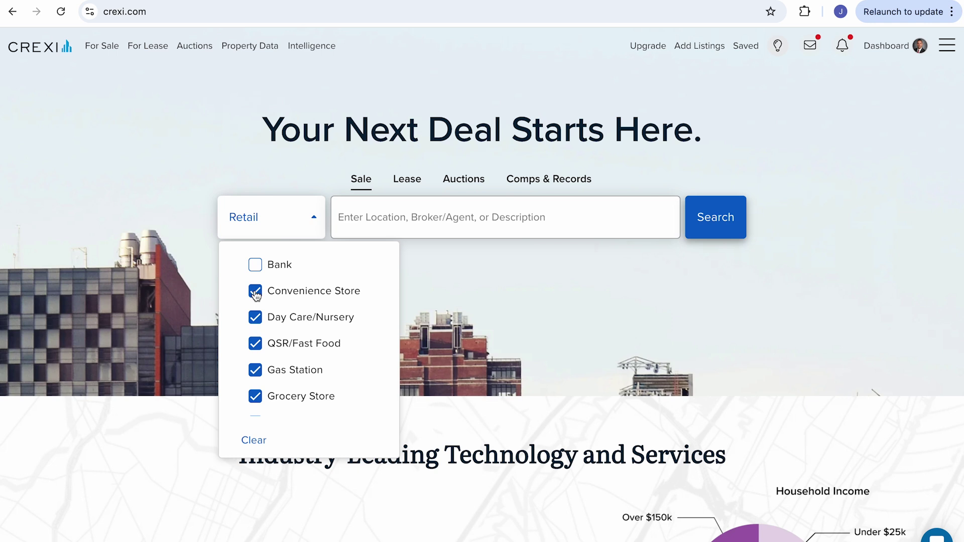
# Exclude the Day Care/Nursery, QSR/Fast Food and Gas Station subtypes from the retail property search
pyautogui.click(255, 318)
pyautogui.click(255, 370)
pyautogui.scroll(-2, 258, 374)
pyautogui.scroll(-5, 267, 377)
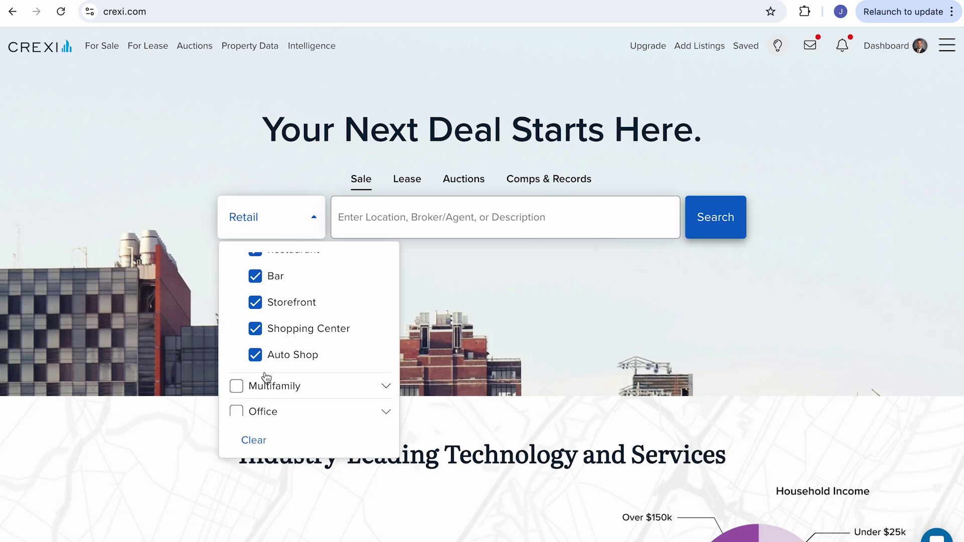
pyautogui.scroll(1, 269, 318)
pyautogui.scroll(-4, 270, 321)
pyautogui.scroll(8, 270, 321)
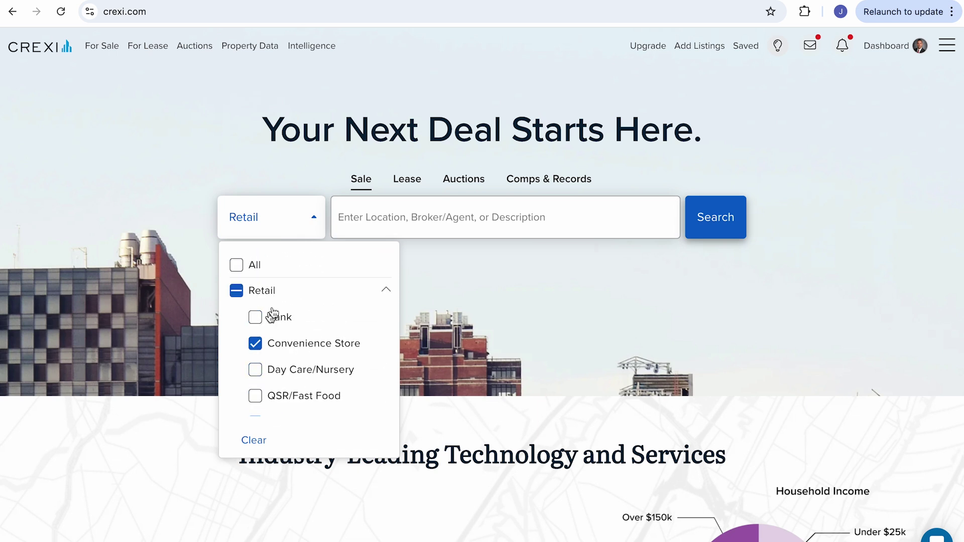
# Check the remaining selected retail subtypes and run the search for properties for sale
pyautogui.scroll(-2, 303, 295)
pyautogui.scroll(2, 303, 296)
pyautogui.scroll(-5, 302, 295)
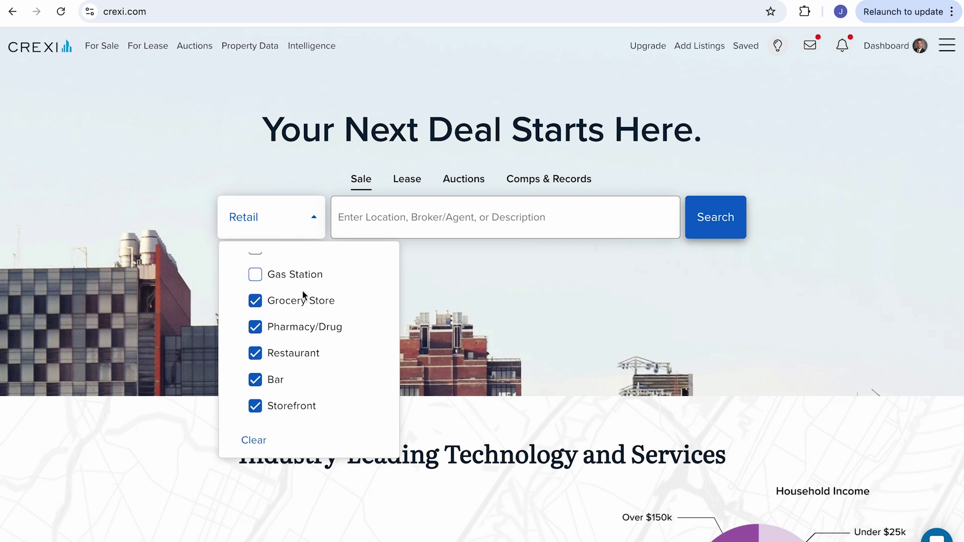
pyautogui.scroll(-1, 304, 296)
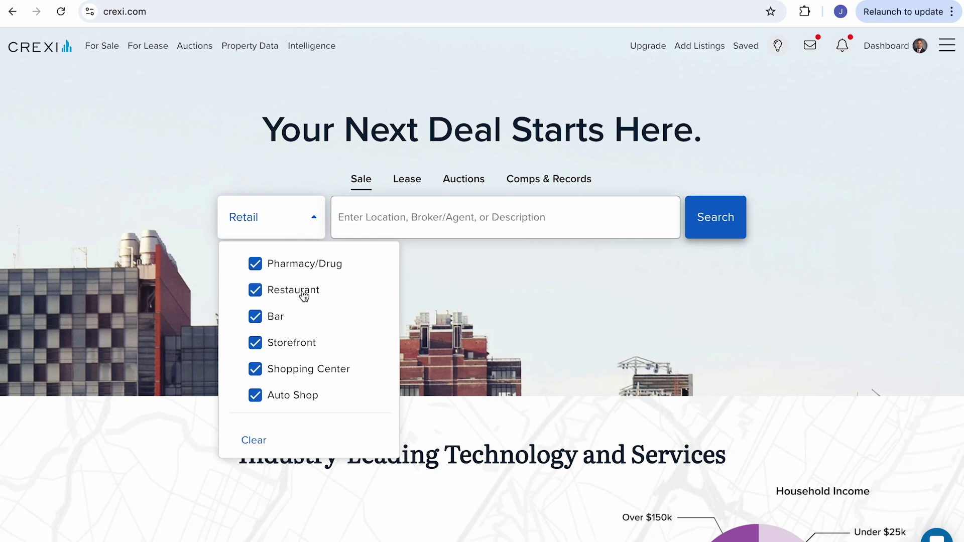
pyautogui.scroll(-3, 299, 316)
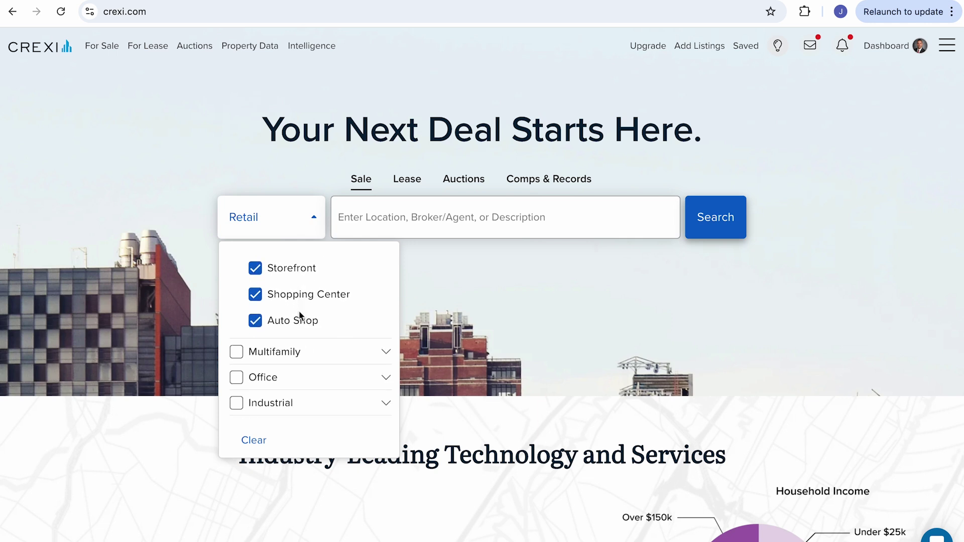
pyautogui.scroll(5, 322, 299)
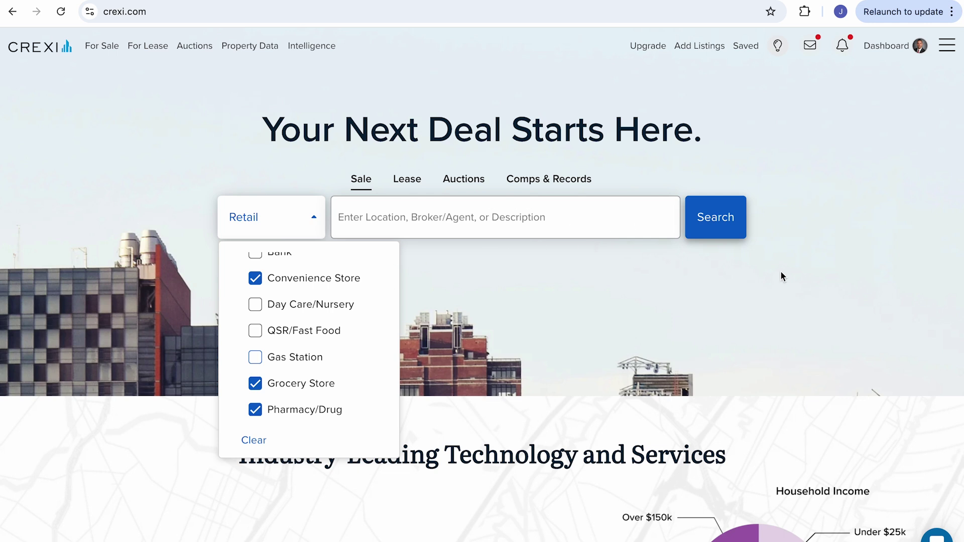
pyautogui.click(716, 223)
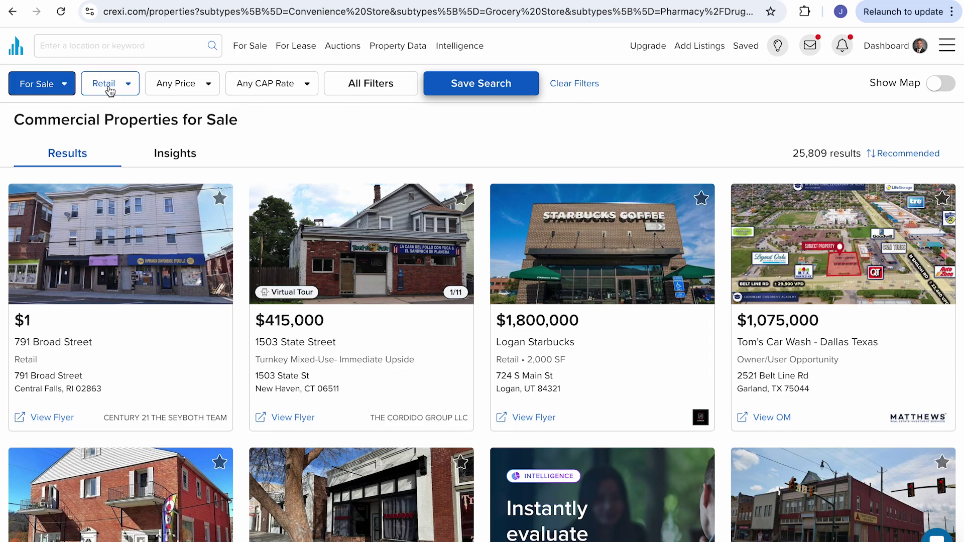
# Set the price filter's minimum to $2,000,000 and open its maximum for editing
pyautogui.click(210, 86)
pyautogui.click(196, 171)
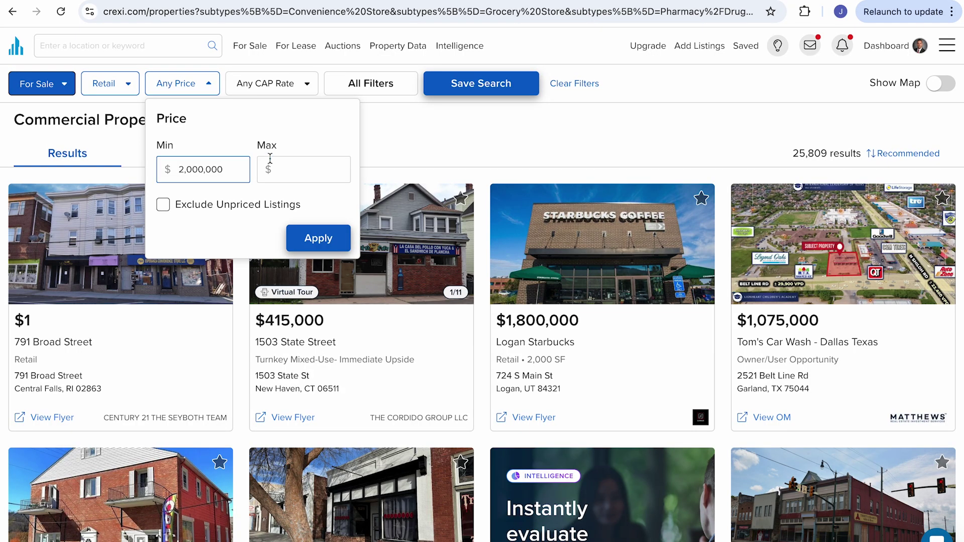
pyautogui.click(291, 169)
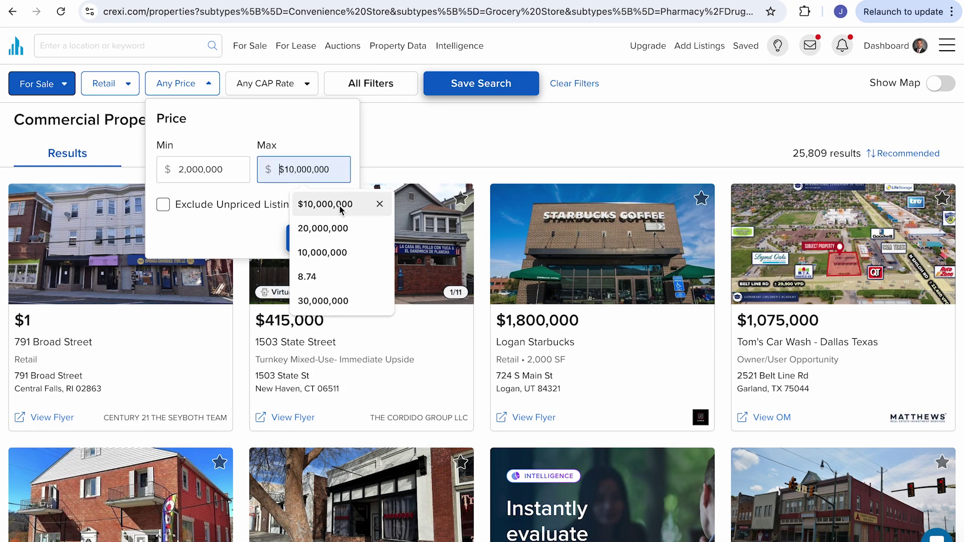
pyautogui.write('1,2')
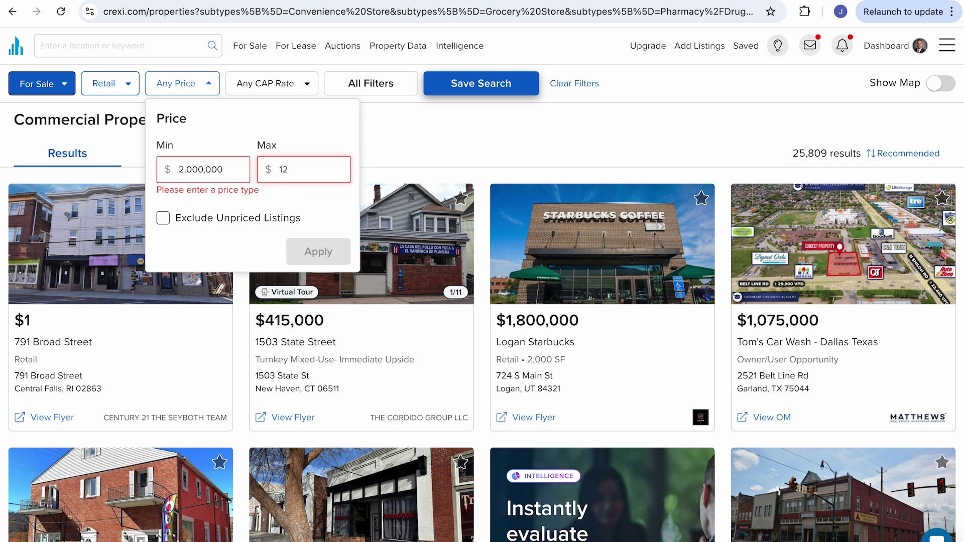
pyautogui.write('00,000')
pyautogui.press('BackSpace')
pyautogui.press('BackSpace')
pyautogui.press('BackSpace')
pyautogui.press('BackSpace')
# Set the maximum price to $8,000,000, exclude unpriced listings and apply the price filter
pyautogui.write('8,000,000')
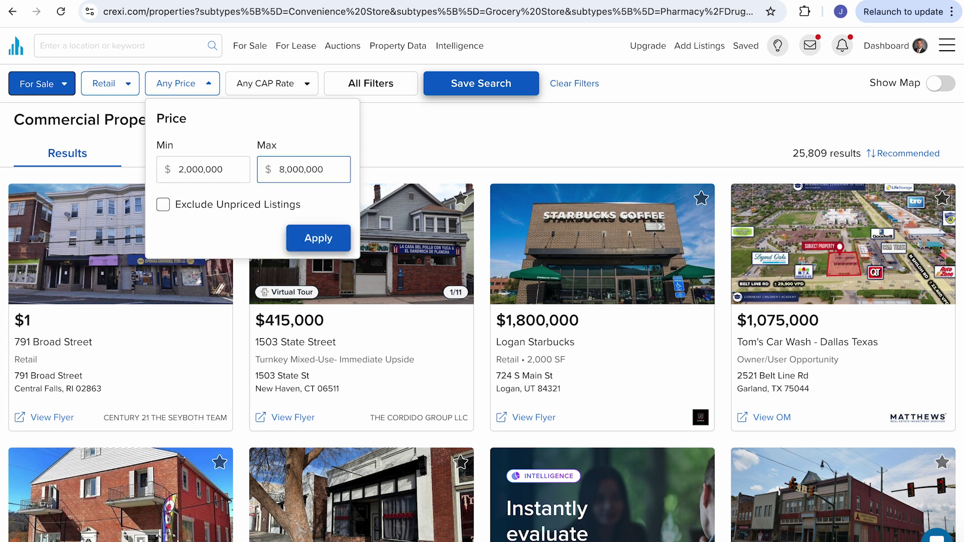
pyautogui.click(163, 205)
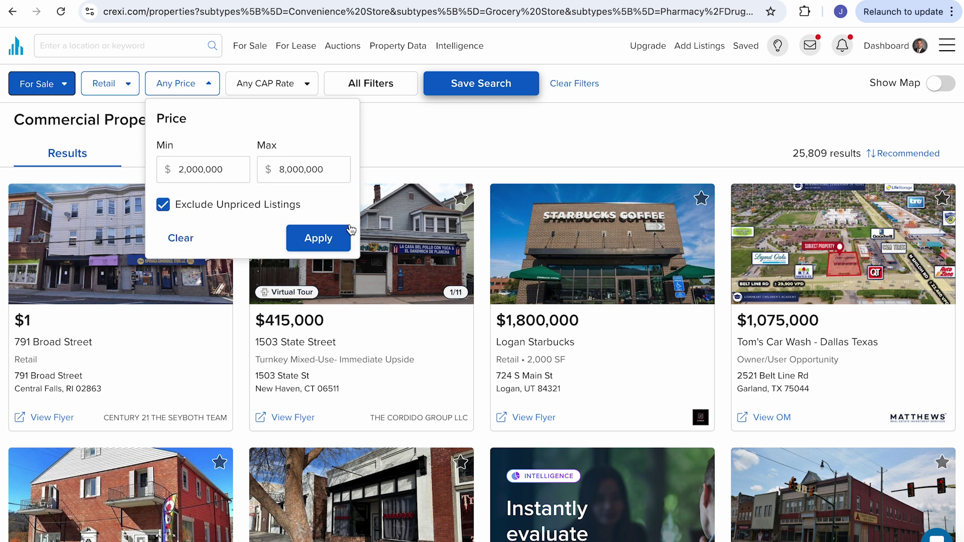
pyautogui.click(318, 239)
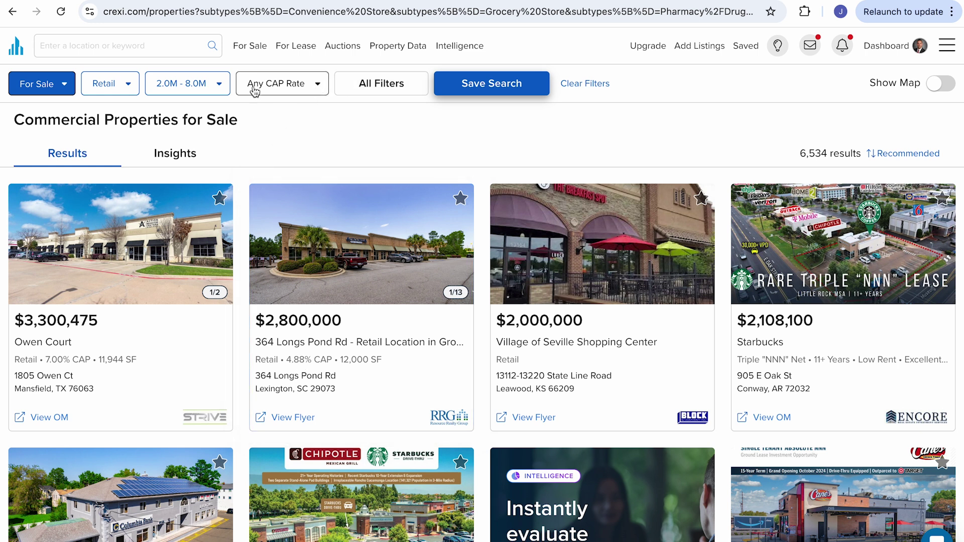
# Filter the listings to a minimum CAP rate of 7.75% with no maximum
pyautogui.click(313, 90)
pyautogui.click(302, 176)
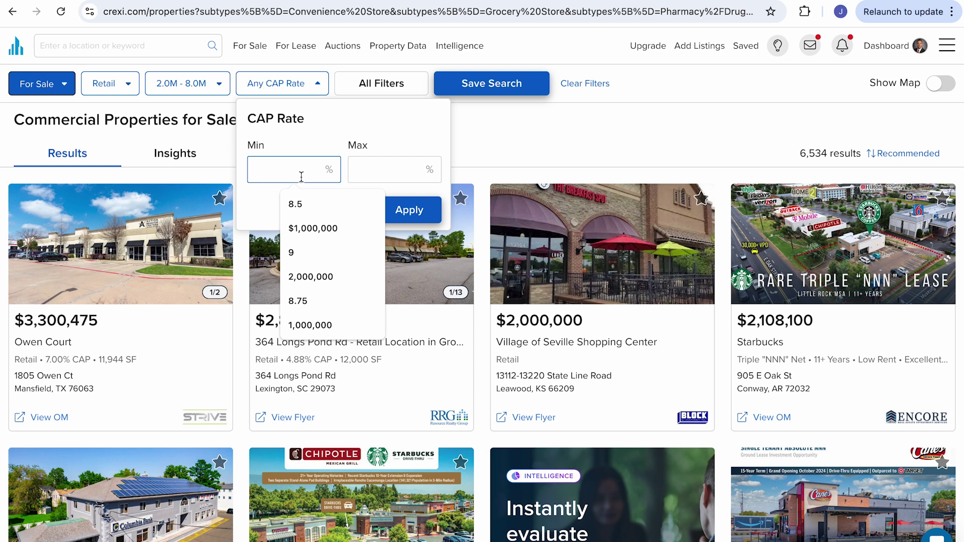
pyautogui.write('7.75')
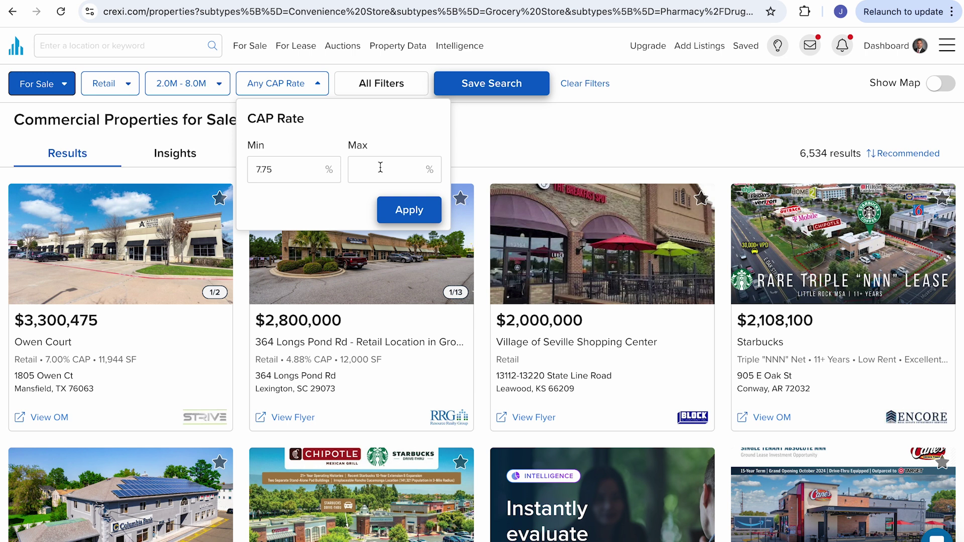
pyautogui.click(404, 211)
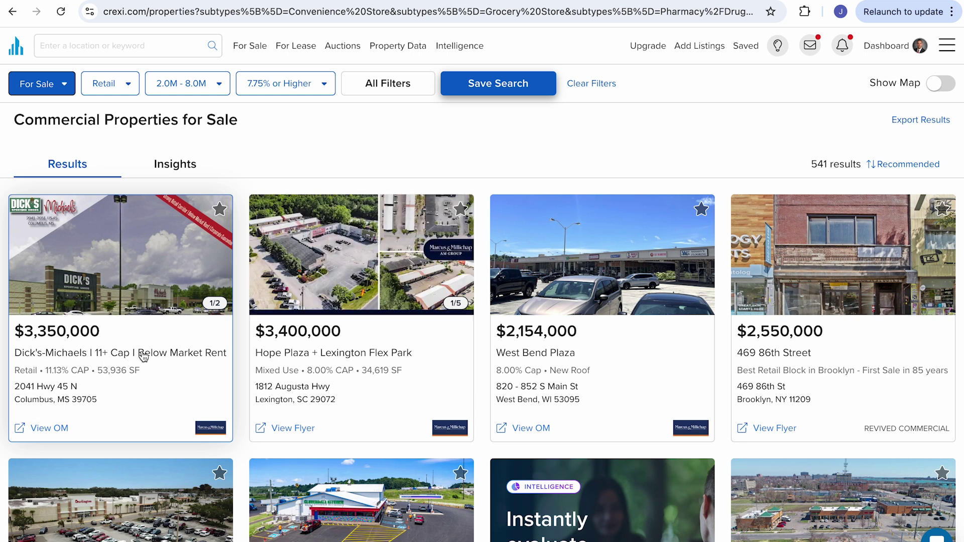
# Open the Dick's-Michaels listing in Columbus, MS and examine its property details and marketing description
pyautogui.click(77, 372)
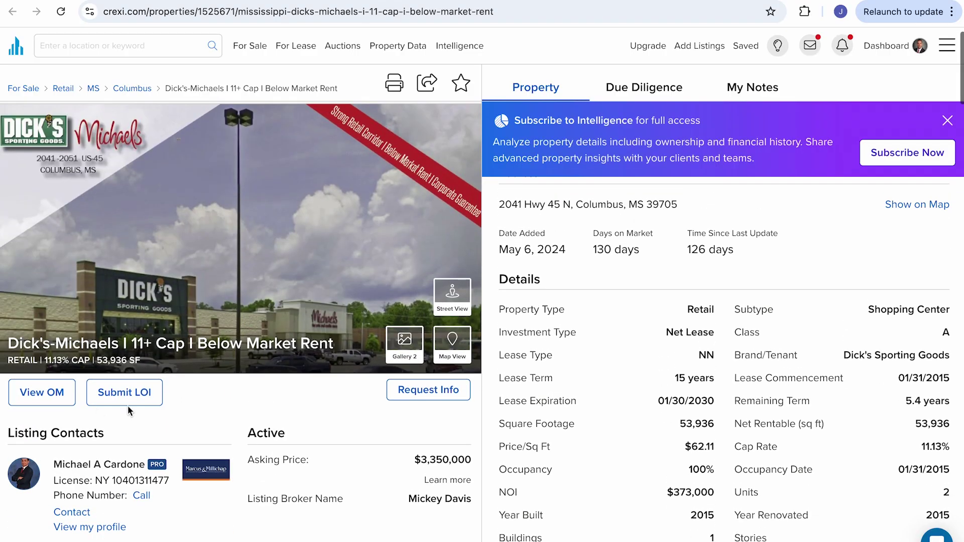
pyautogui.scroll(-2, 340, 414)
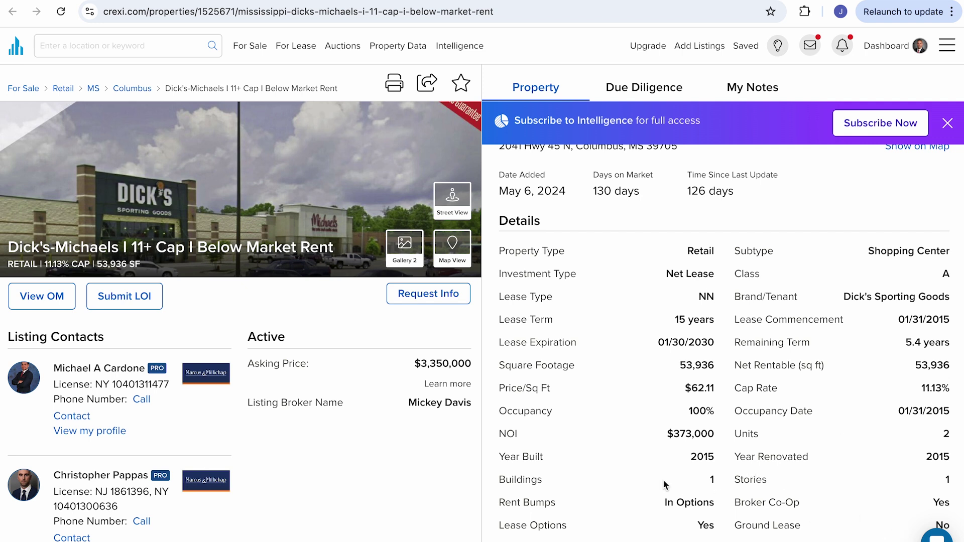
pyautogui.scroll(-1, 663, 479)
pyautogui.scroll(-2, 663, 479)
pyautogui.scroll(-1, 662, 484)
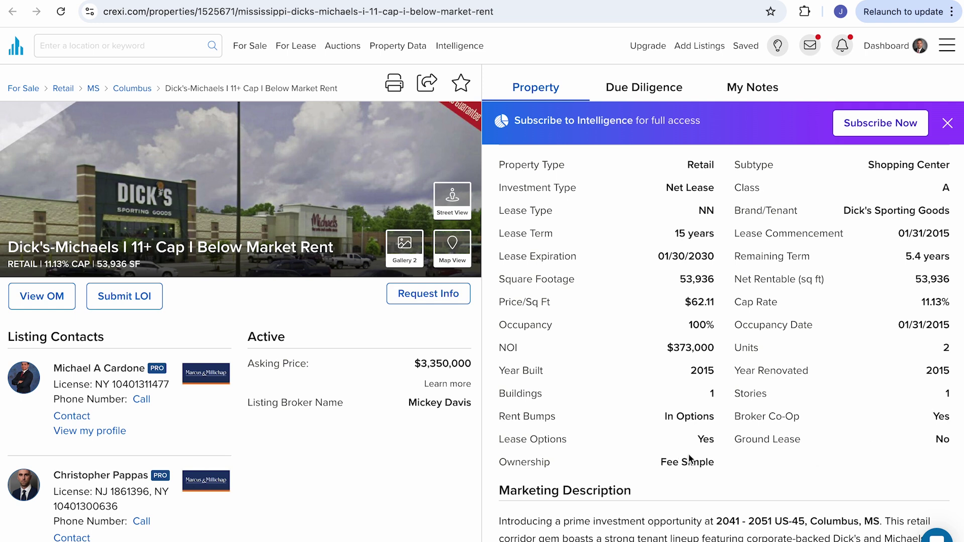
pyautogui.scroll(-1, 697, 472)
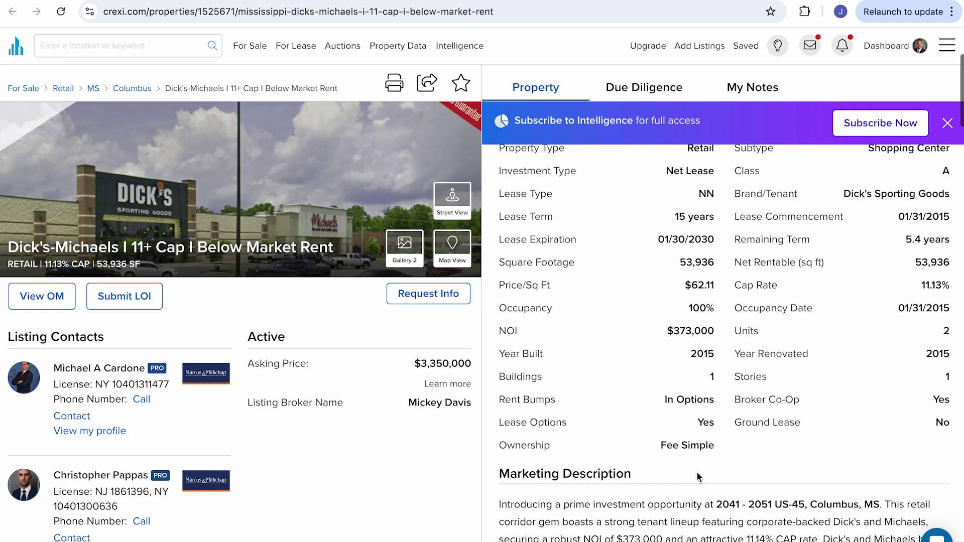
pyautogui.scroll(-2, 697, 475)
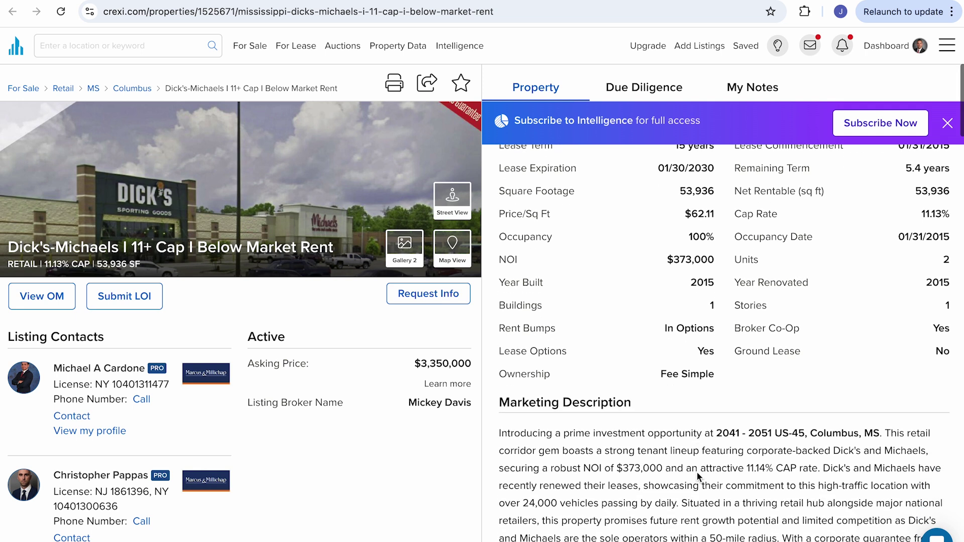
pyautogui.scroll(-3, 697, 472)
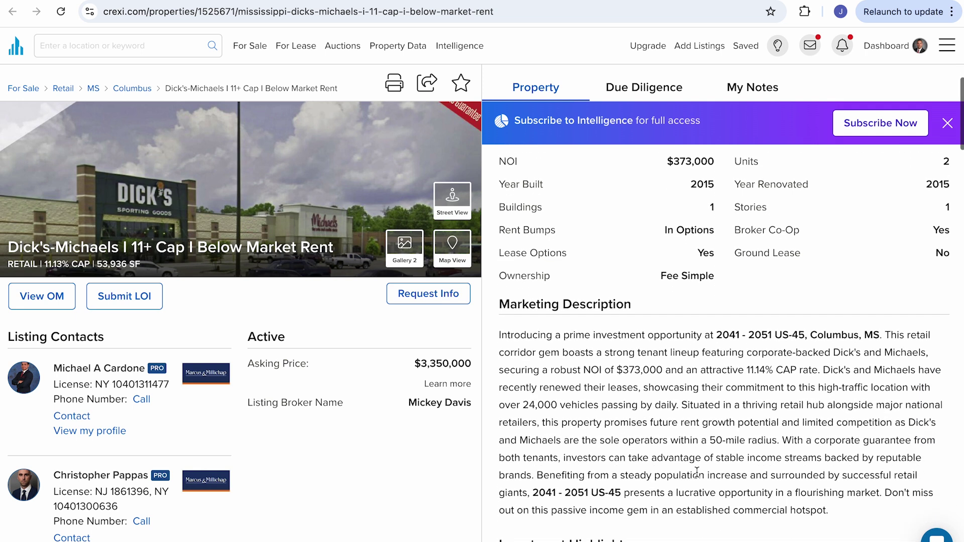
# Open the Dick's-Michaels listing's offering memorandum and look through its pages
pyautogui.click(40, 300)
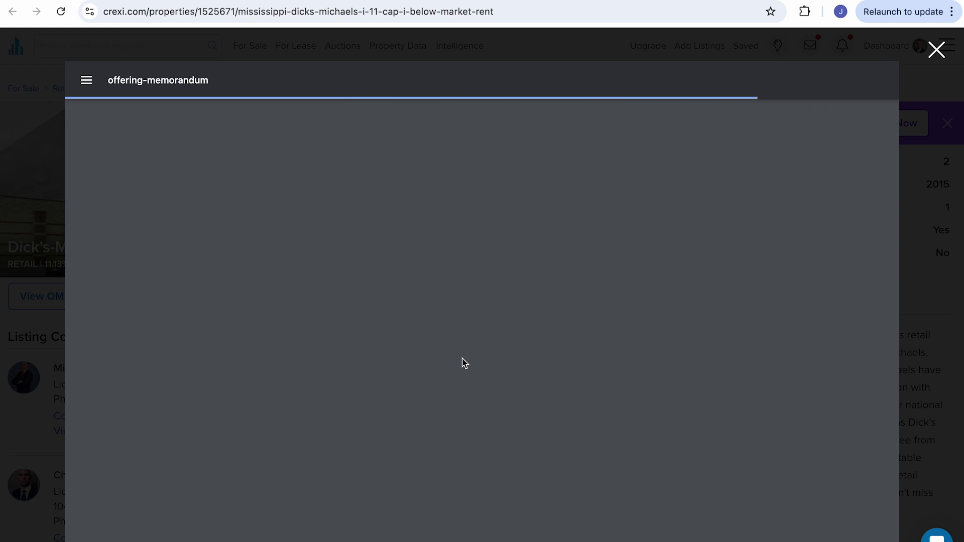
pyautogui.scroll(-2, 462, 357)
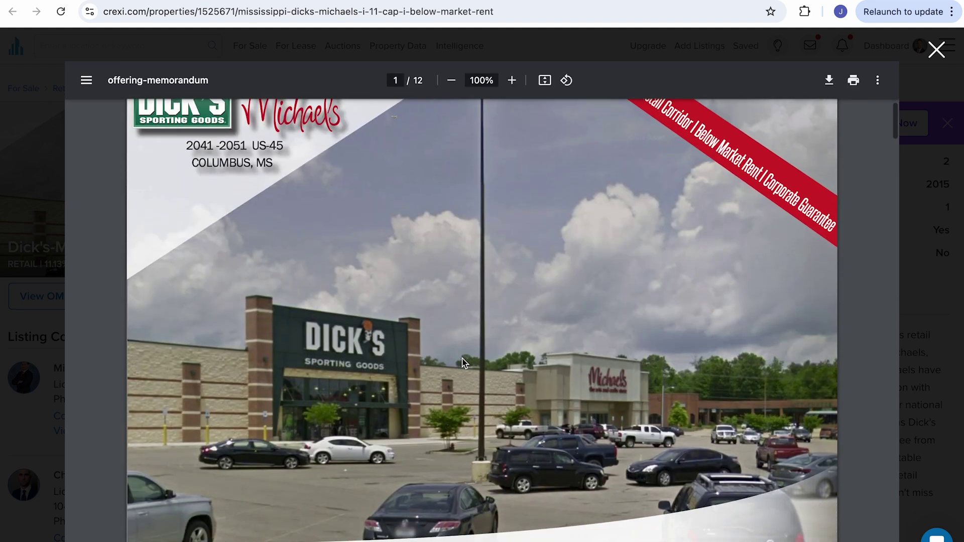